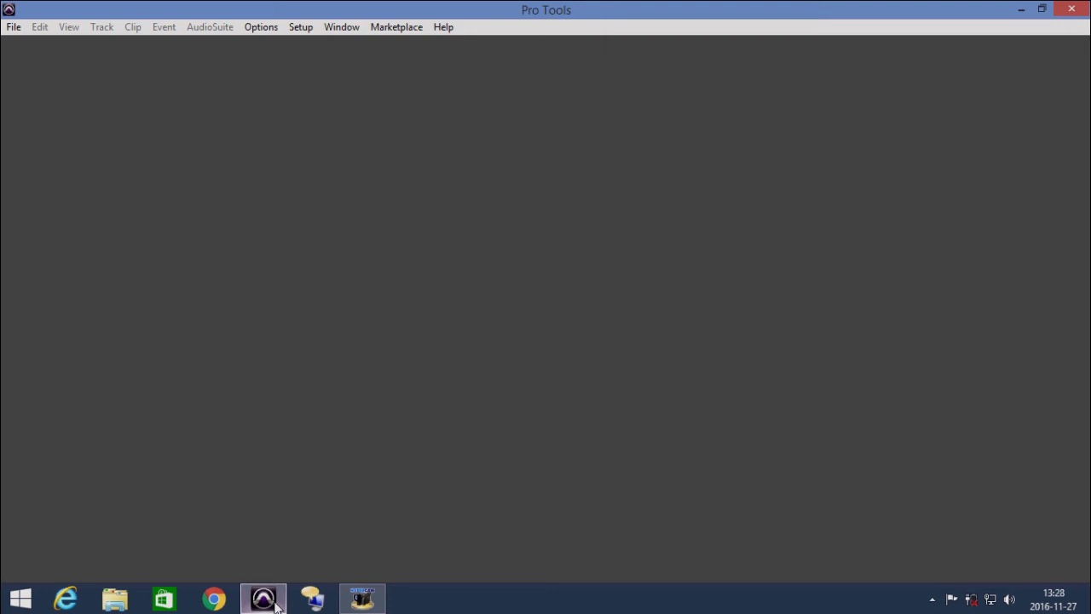
Open the recent session 'sesja testowania' from the File menu.
left_click(17, 32)
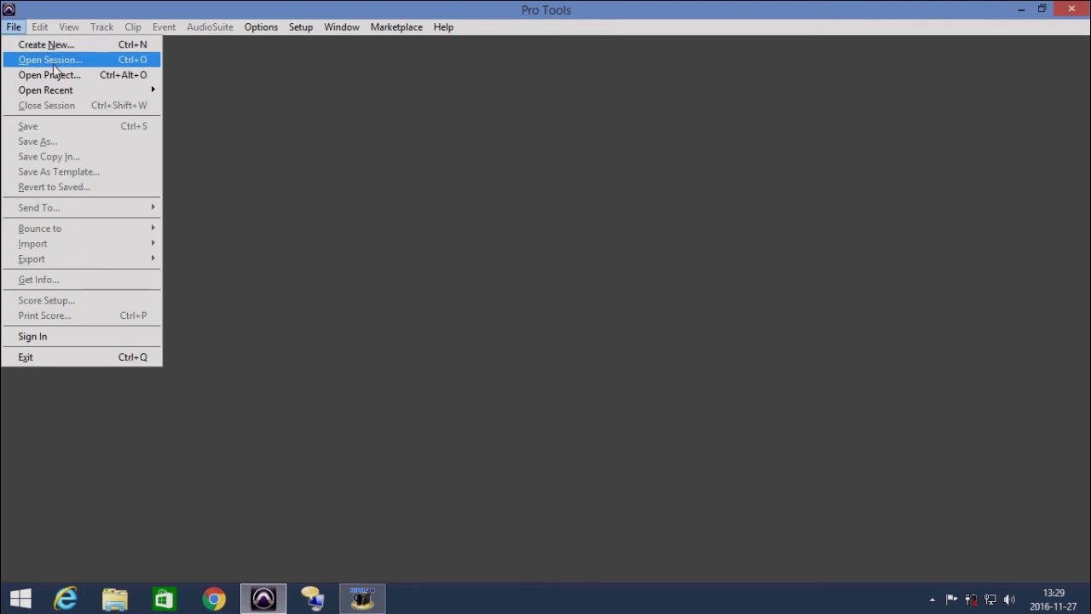
mouse_move(46, 90)
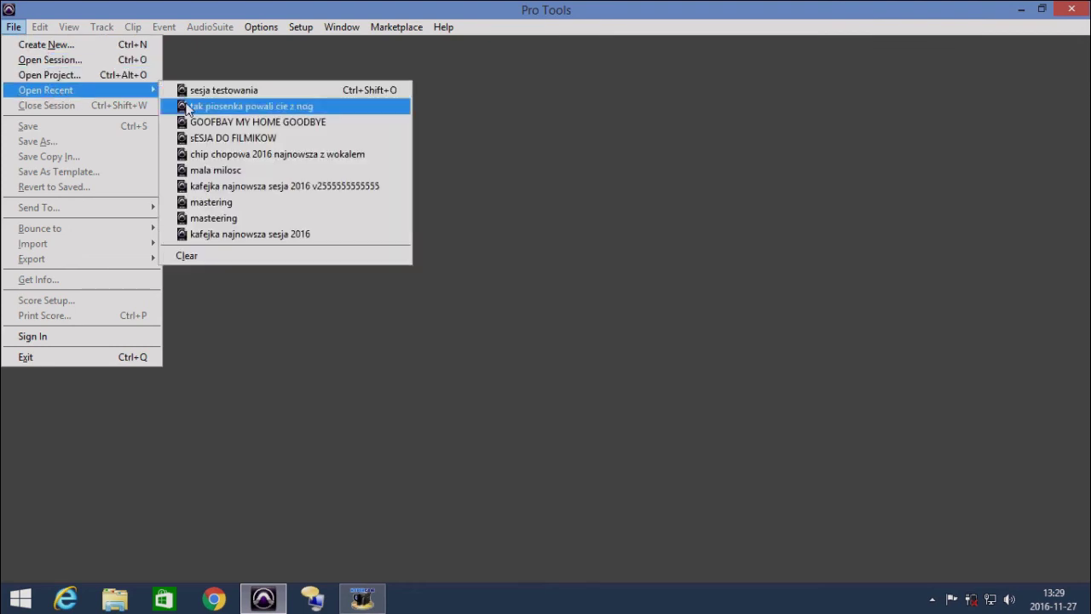
left_click(193, 104)
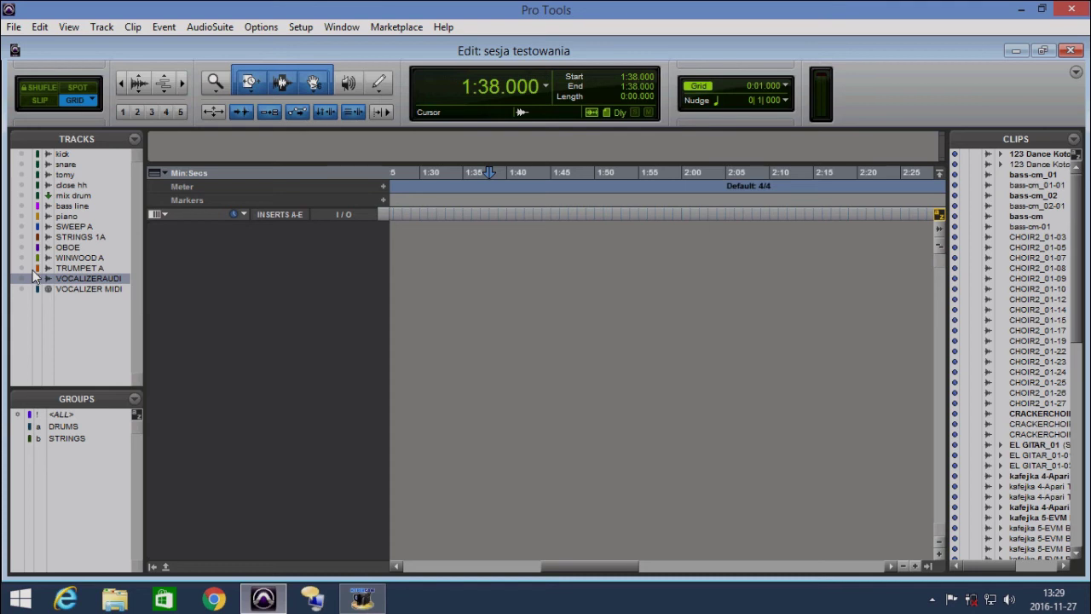
Unhide the VOCALIZER AUDIO track and clear its VocalizerPro insert, leaving no inserts.
left_click(21, 279)
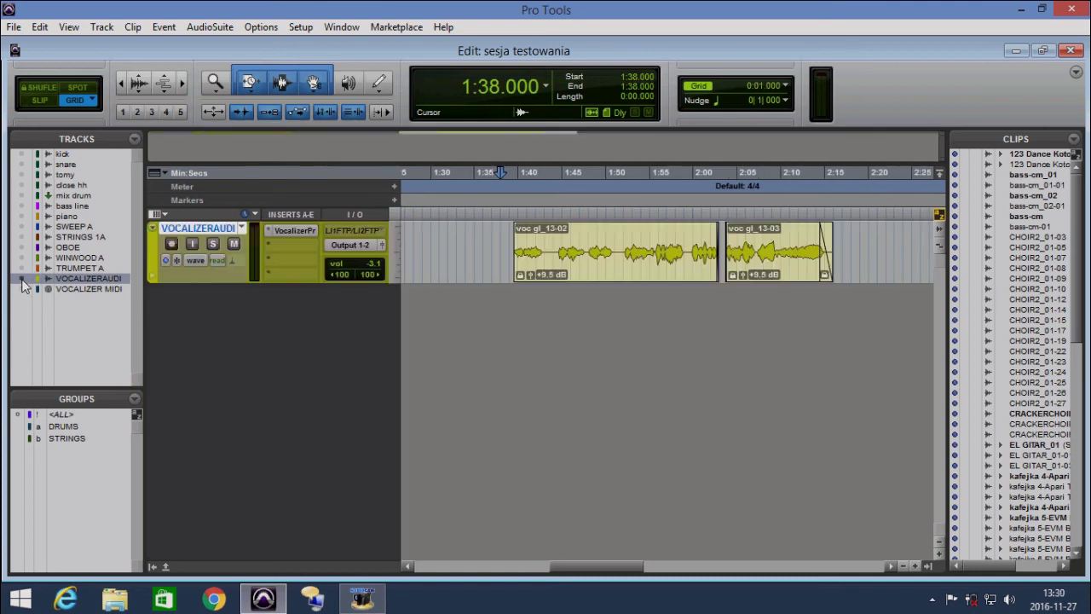
left_click(269, 232)
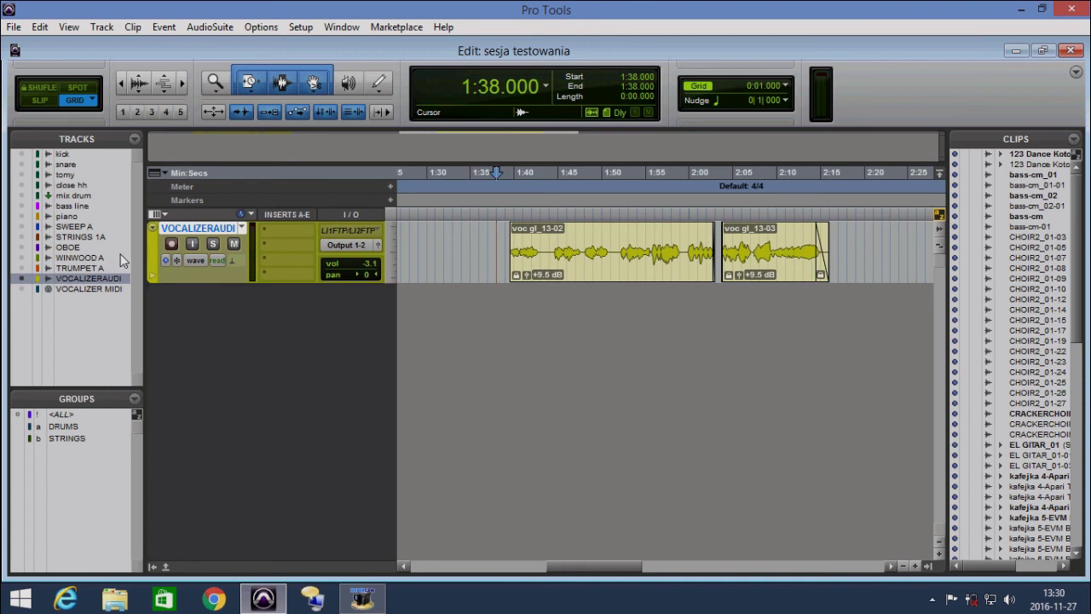
Unhide the VOCALIZER MIDI track and drag its lower edge down to enlarge it.
left_click(24, 290)
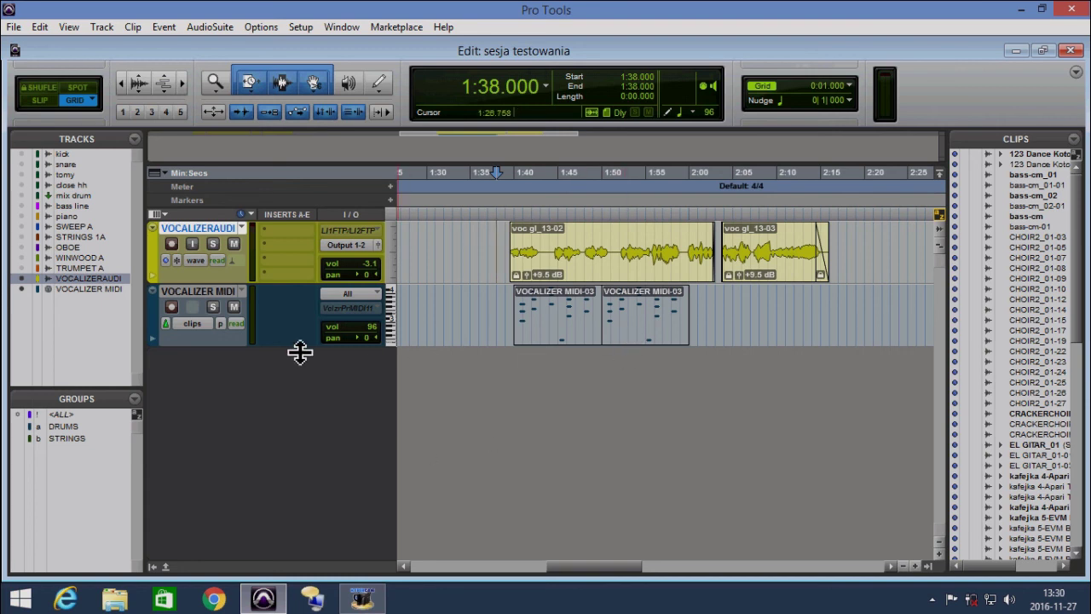
left_click_drag(300, 348, 288, 422)
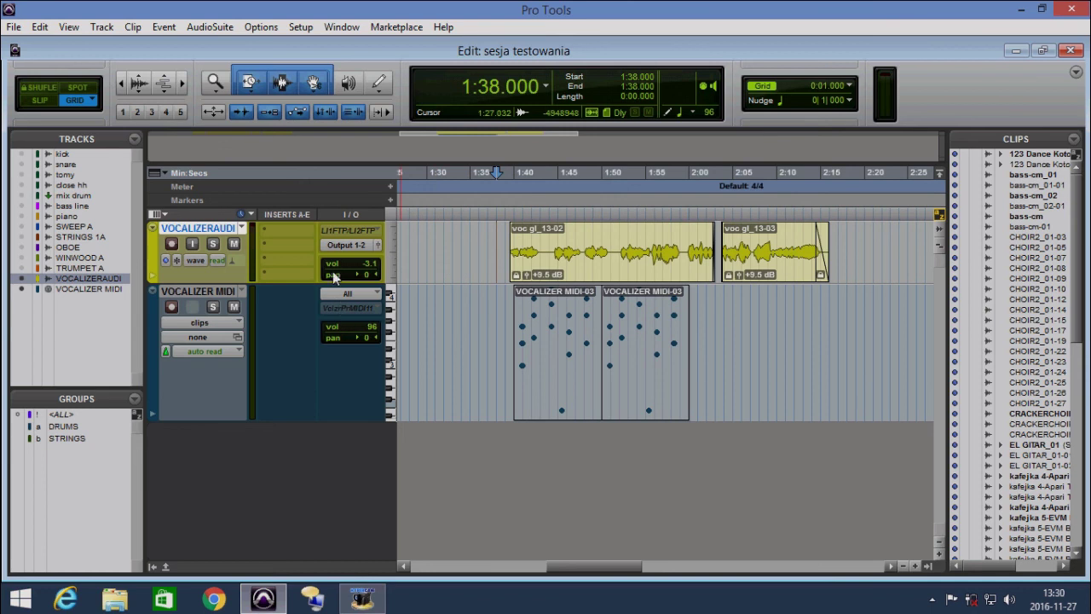
Insert VocalizerPro on the vocal track's insert A with the 01 Lavender preset loaded.
left_click(289, 230)
mouse_move(327, 255)
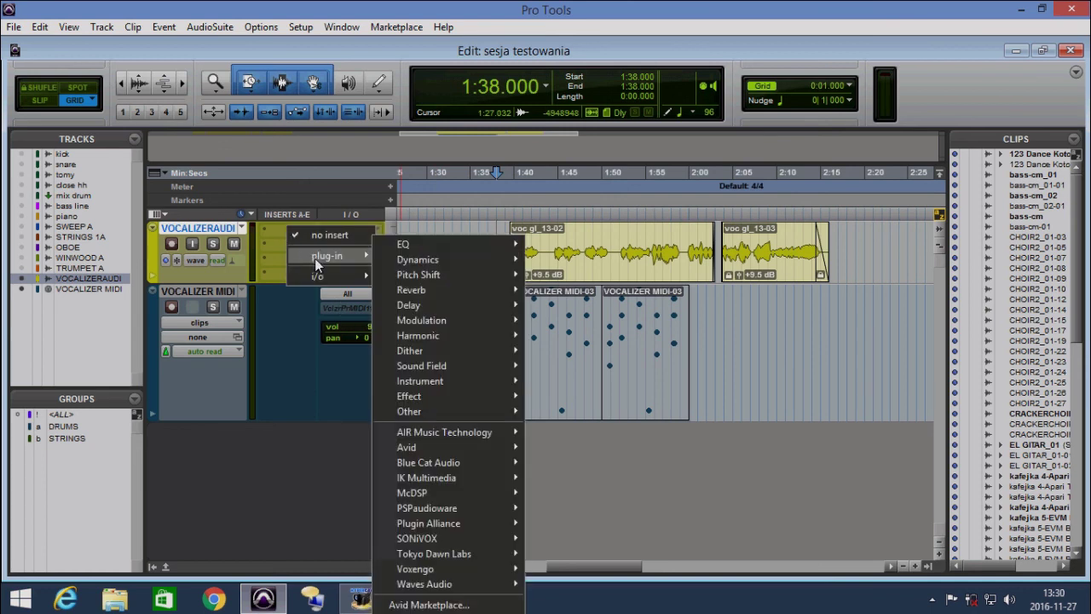
mouse_move(443, 411)
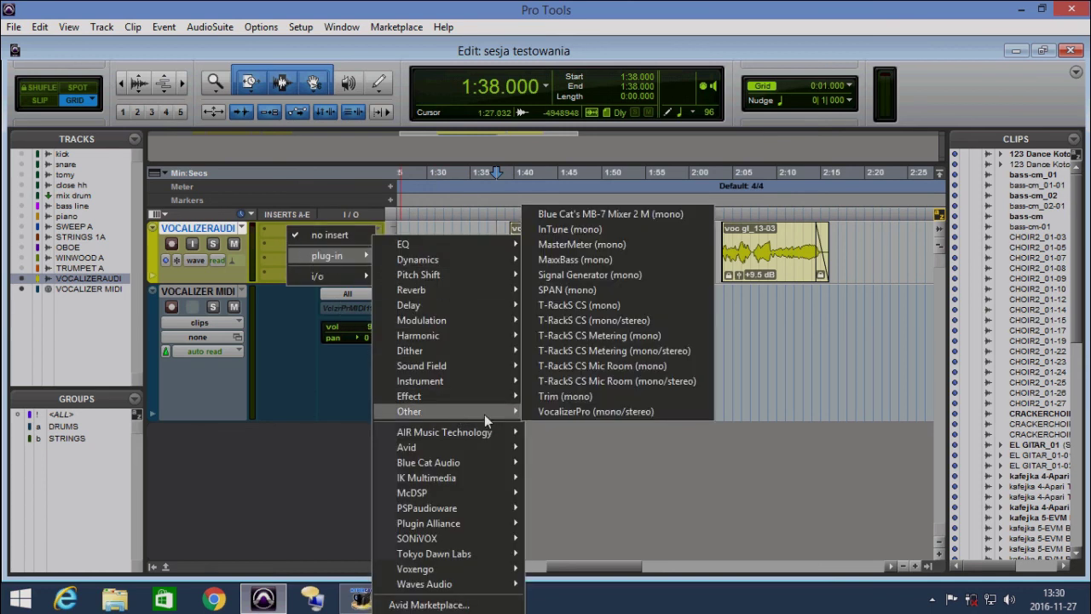
left_click(542, 416)
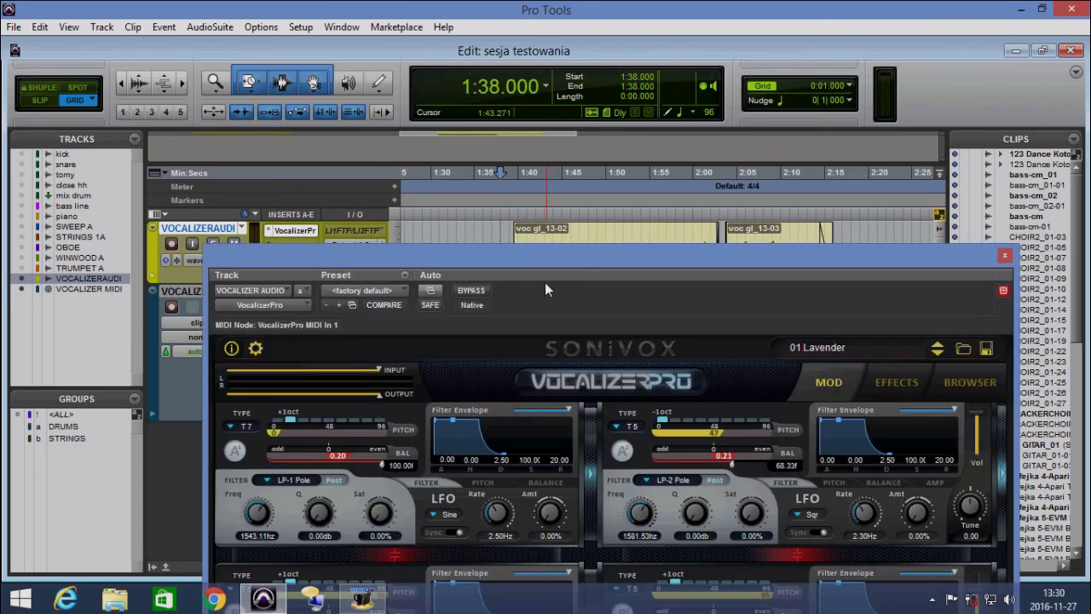
mouse_move(546, 284)
left_mouse_down()
mouse_move(555, 117)
mouse_move(594, 54)
left_mouse_up()
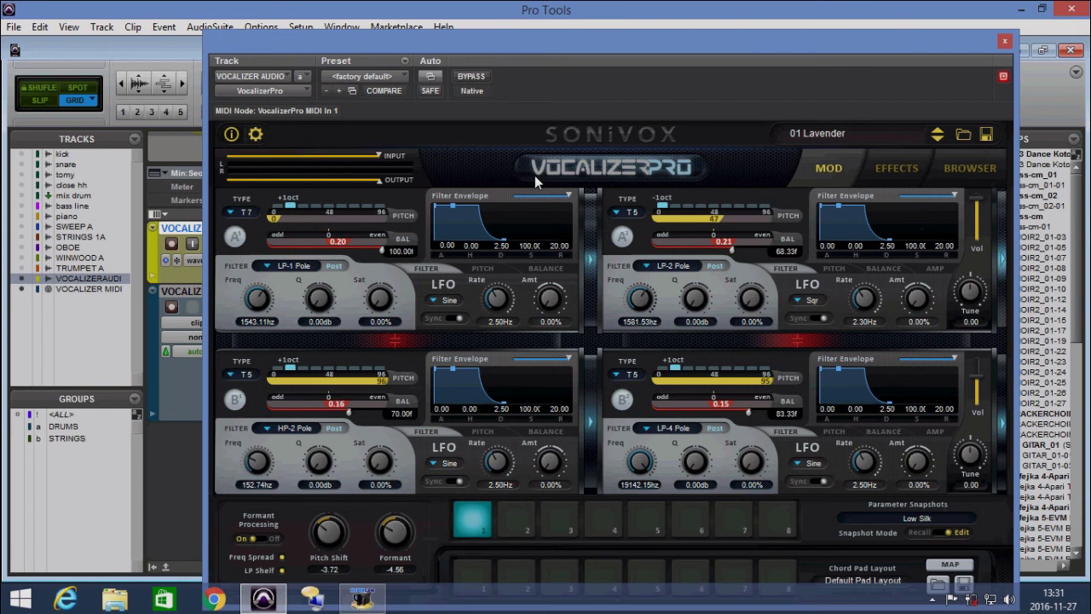
left_click(937, 139)
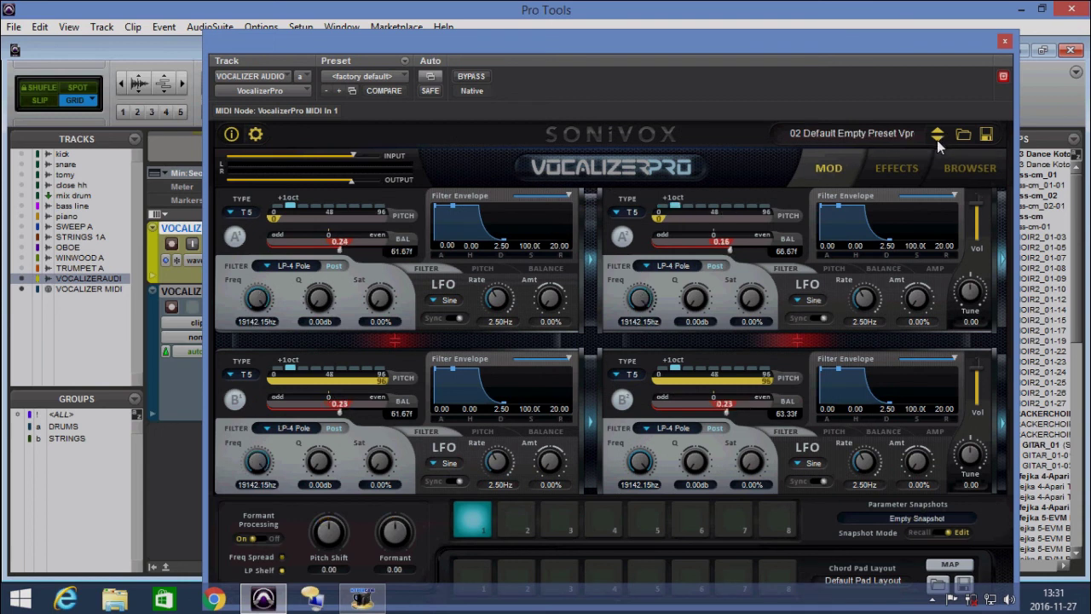
left_click(937, 131)
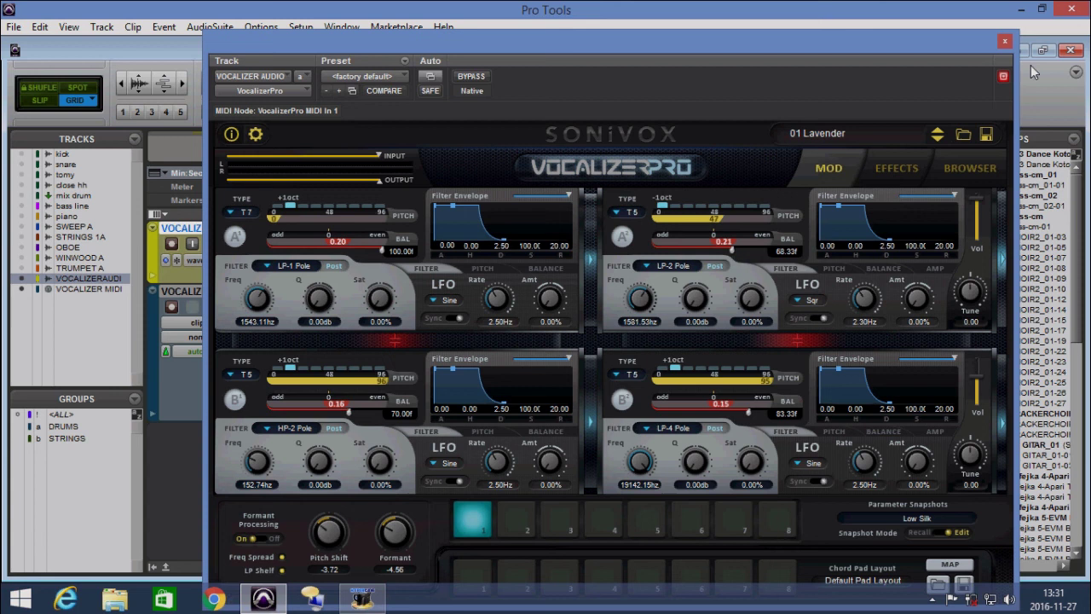
left_click(1005, 41)
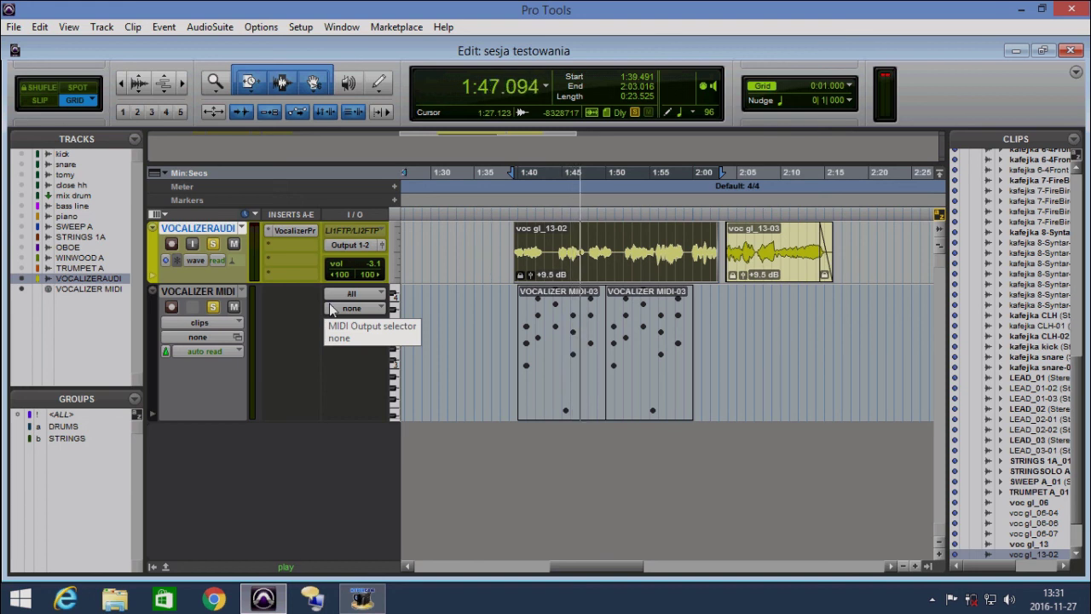
Stop playback and route the MIDI track's output to VocalizerPro MIDI In 1, channel 1.
key("space")
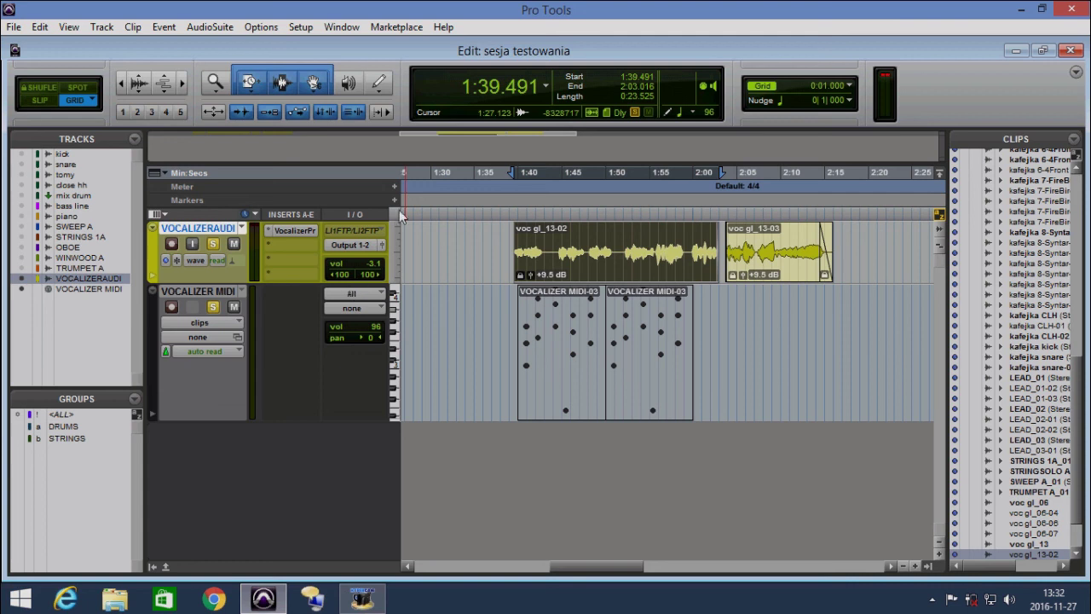
left_click(370, 309)
mouse_move(478, 333)
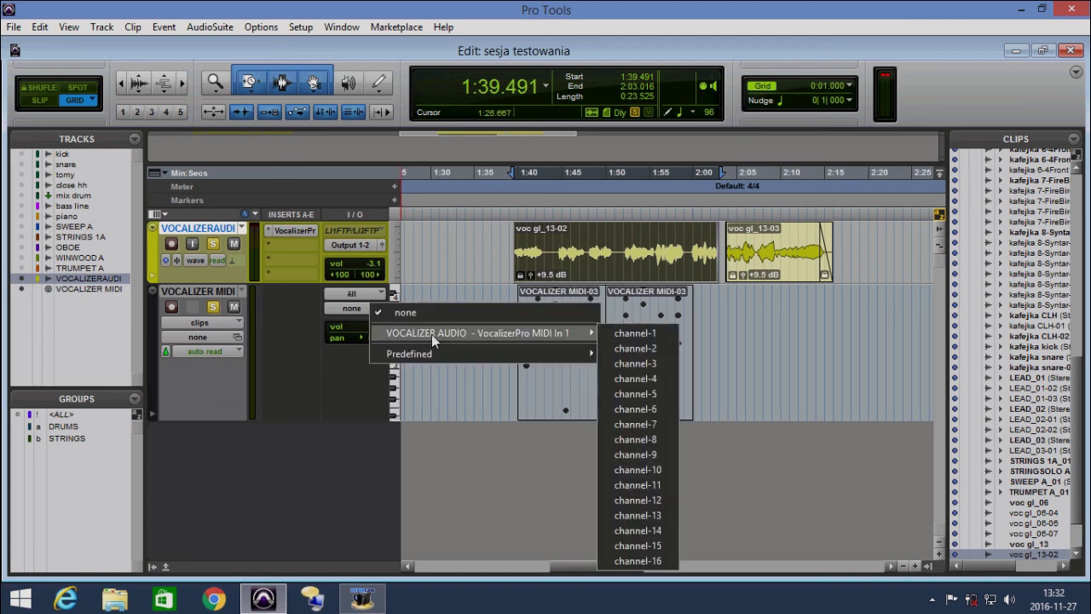
left_click(628, 335)
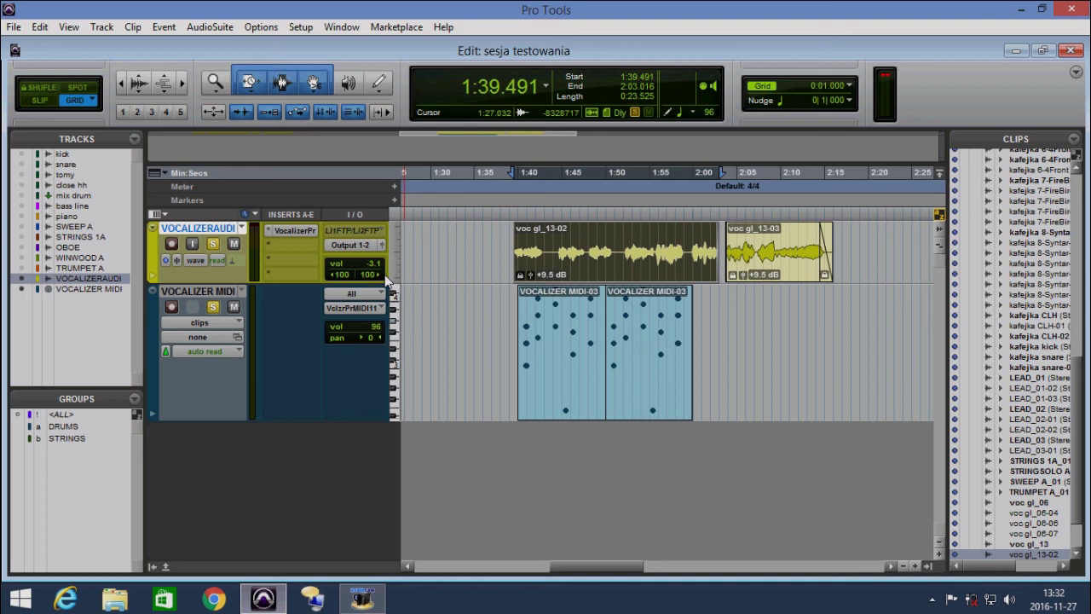
key("space")
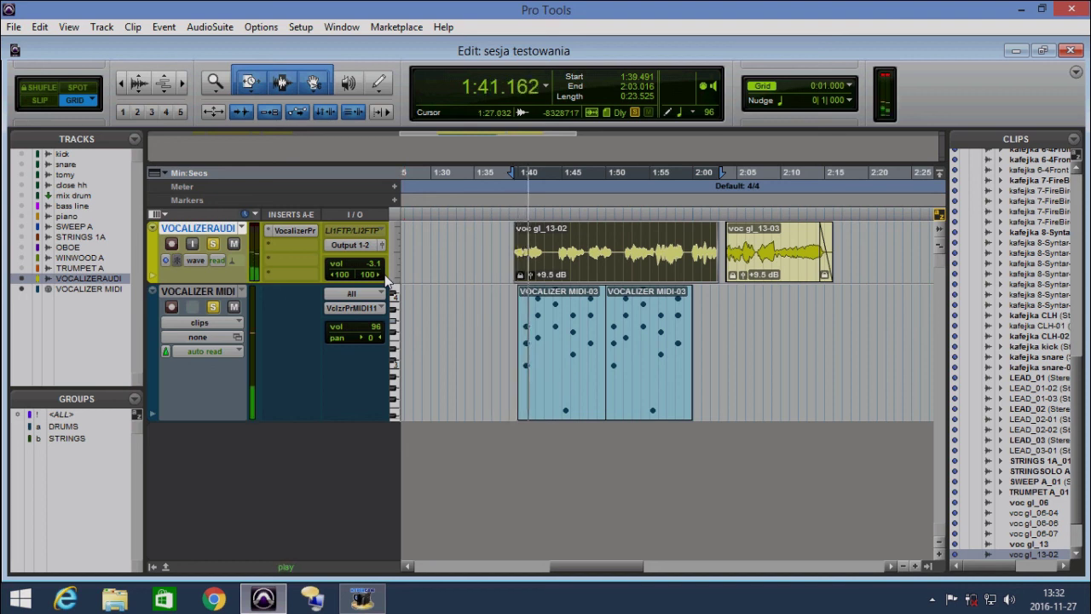